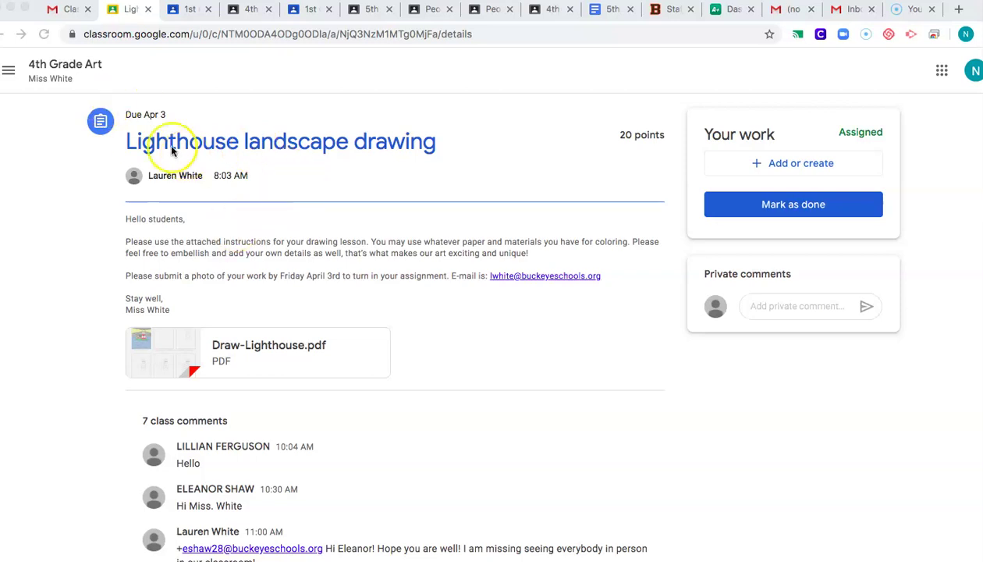
Go to the 4th Grade Art class stream and open the Lighthouse landscape drawing assignment.
left_click(10, 74)
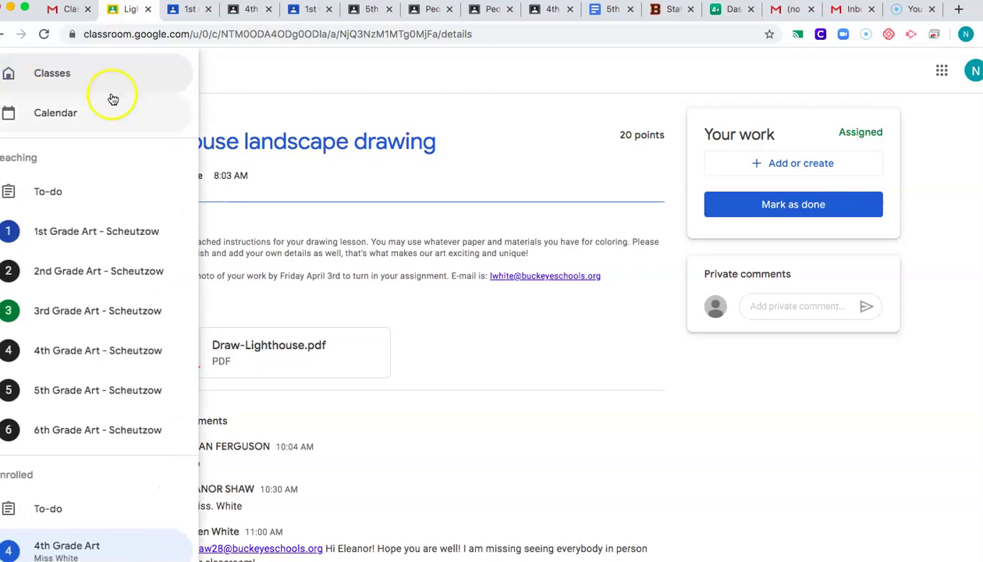
left_click(278, 84)
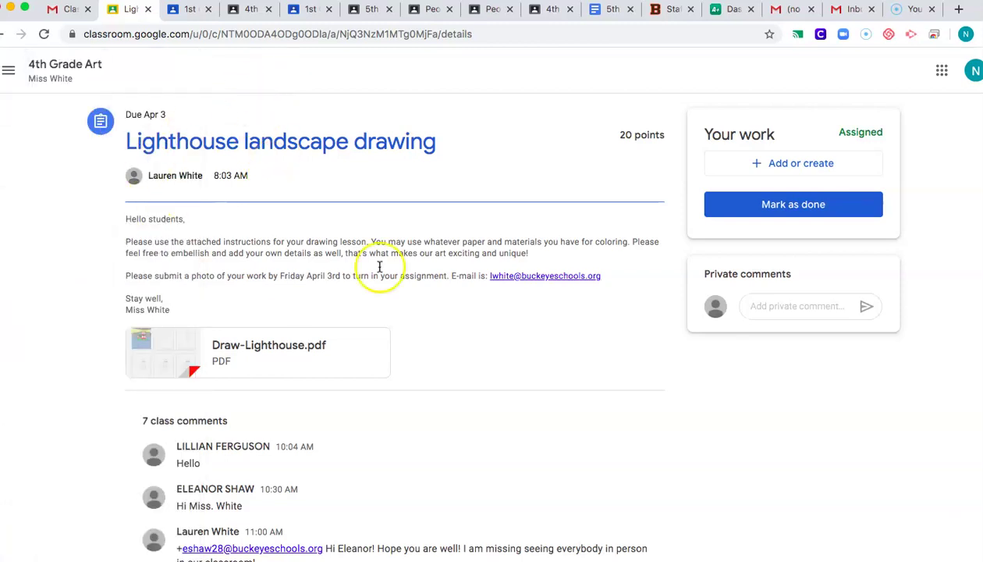
left_click(69, 67)
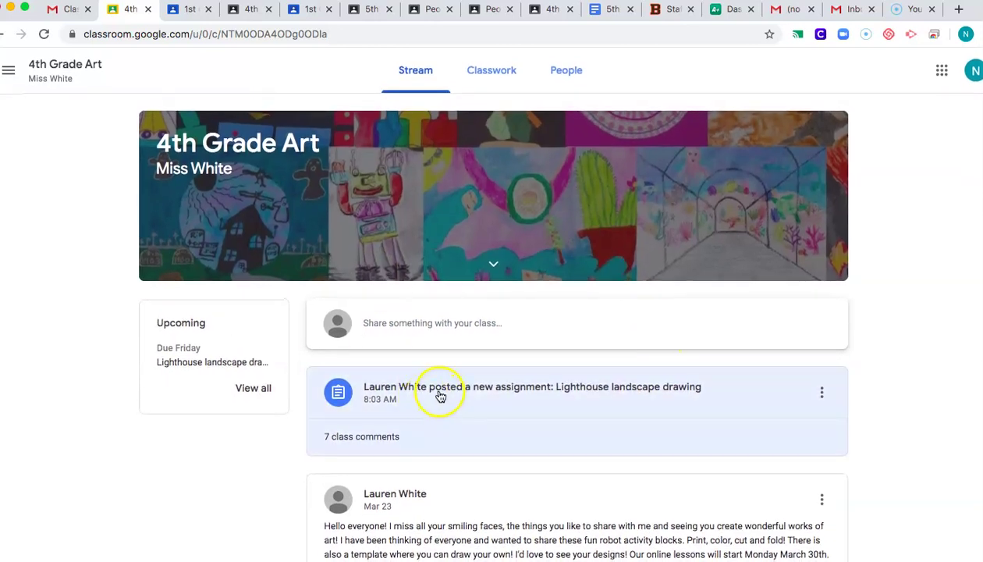
left_click(441, 397)
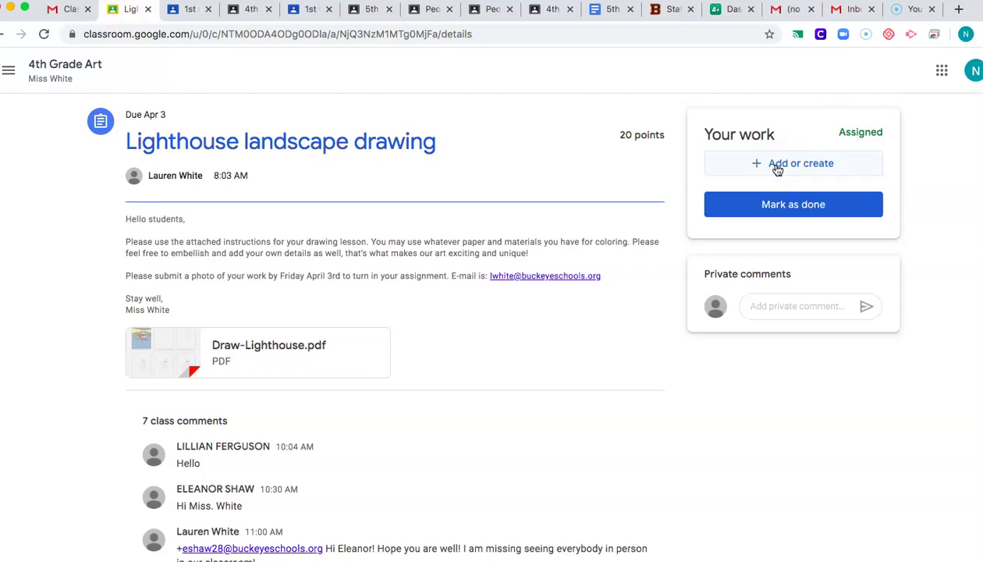
Create a new Google Doc for the assignment from the Add or create menu.
left_click(773, 169)
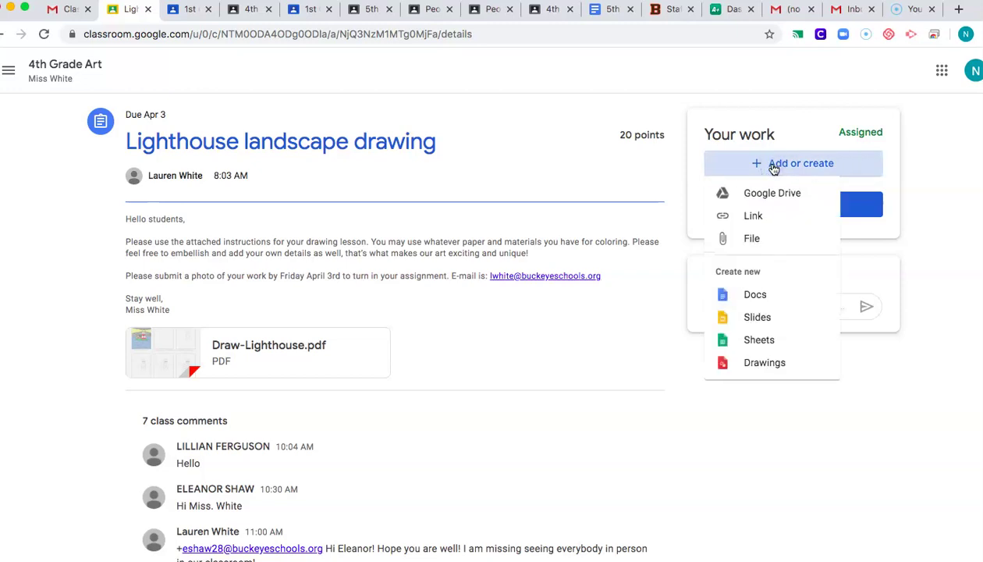
left_click(755, 295)
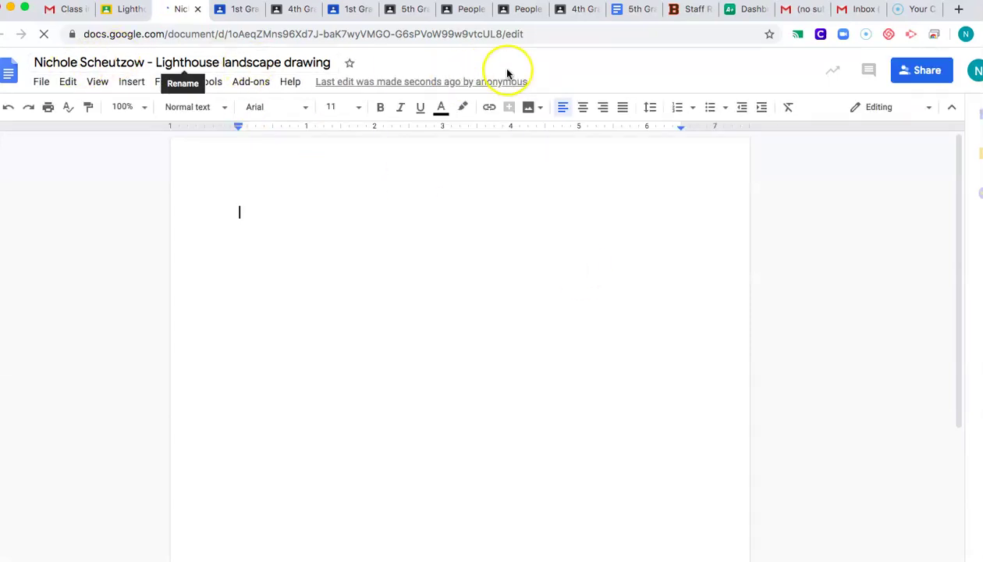
Place the cursor in the document and choose Insert > Image > Camera.
left_click(389, 208)
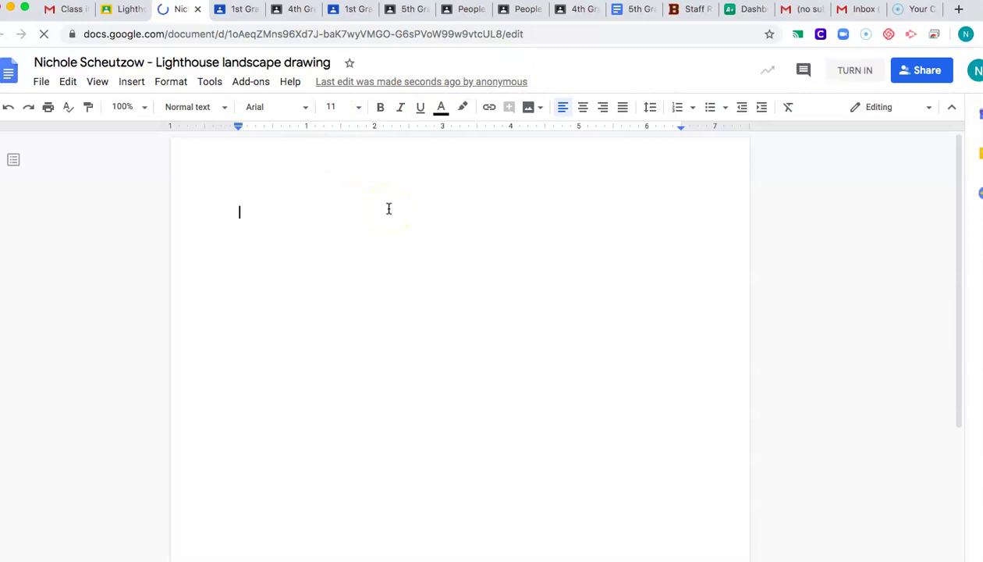
left_click(127, 84)
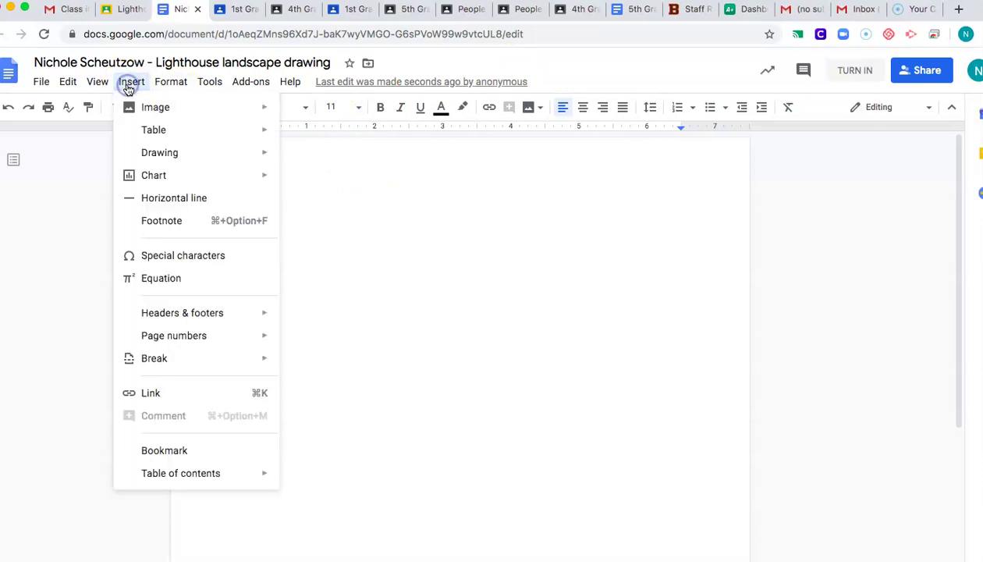
mouse_move(155, 109)
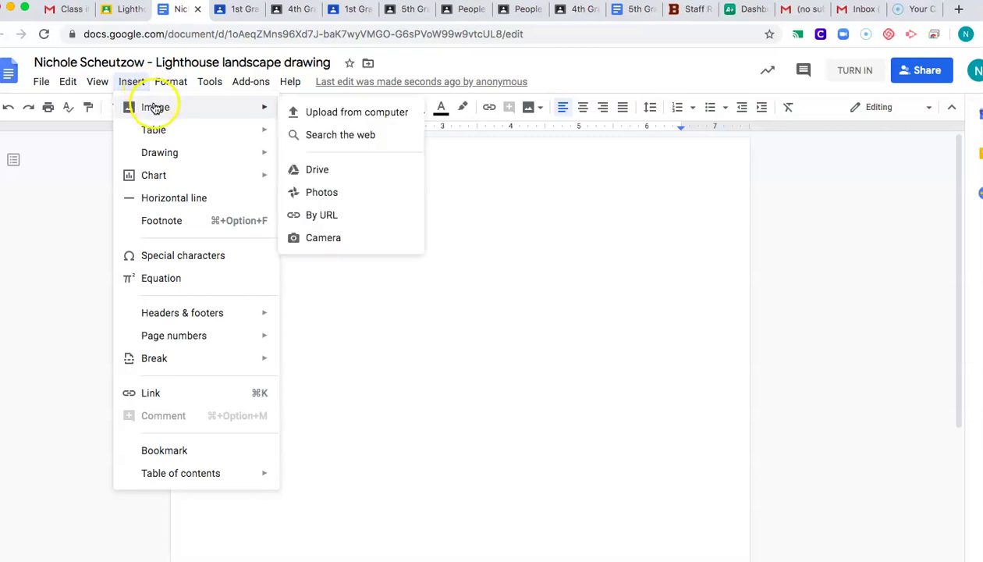
left_click(323, 238)
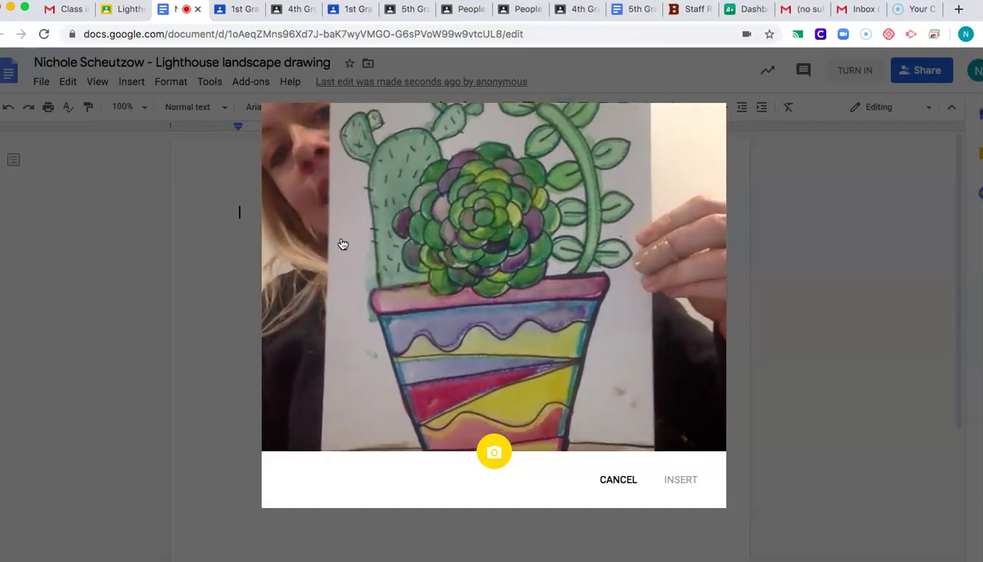
Capture a webcam snapshot of the held-up cactus artwork and insert it.
left_click(499, 455)
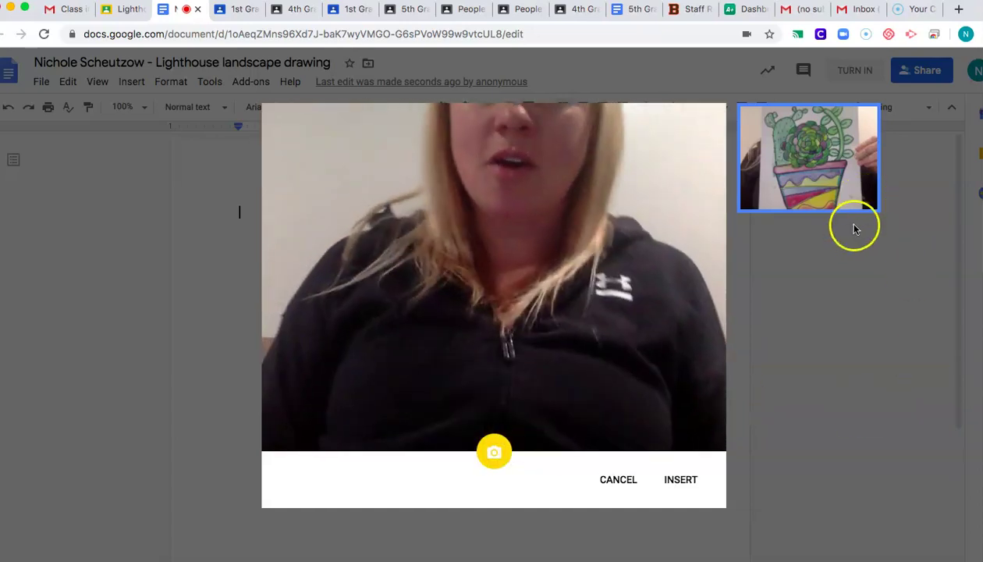
left_click(682, 481)
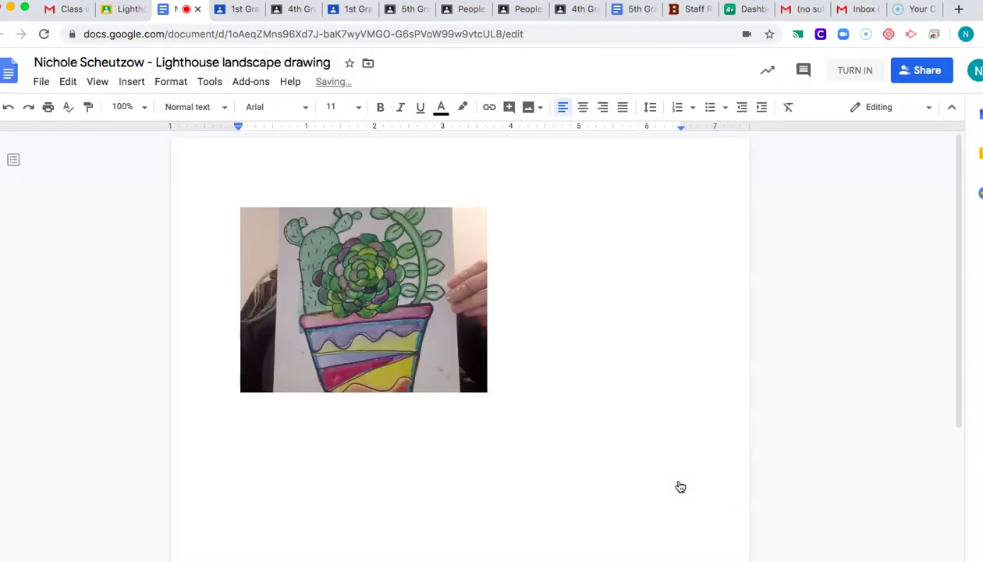
Enlarge the inserted photo so it fills more of the page.
left_click(400, 325)
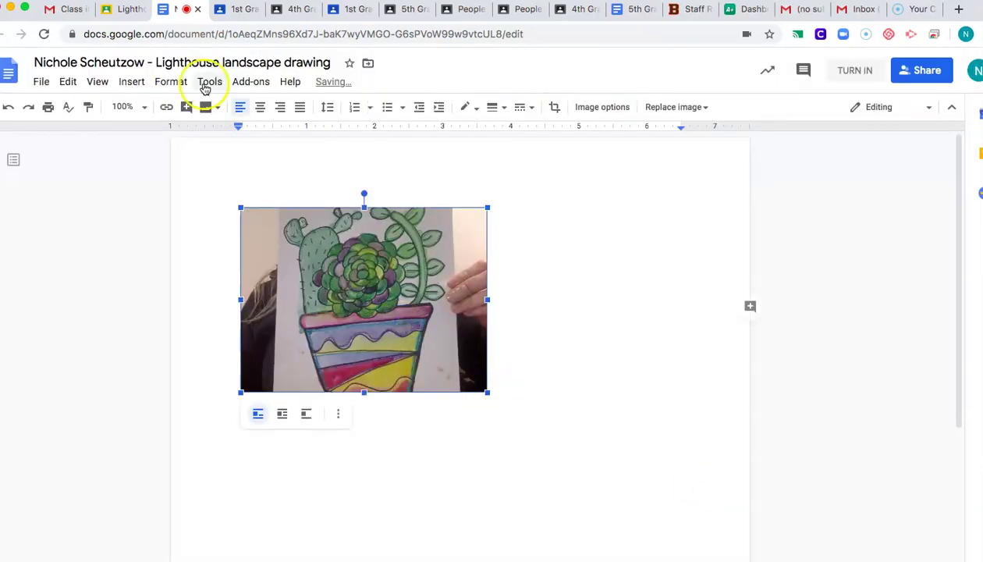
left_click_drag(487, 393, 697, 518)
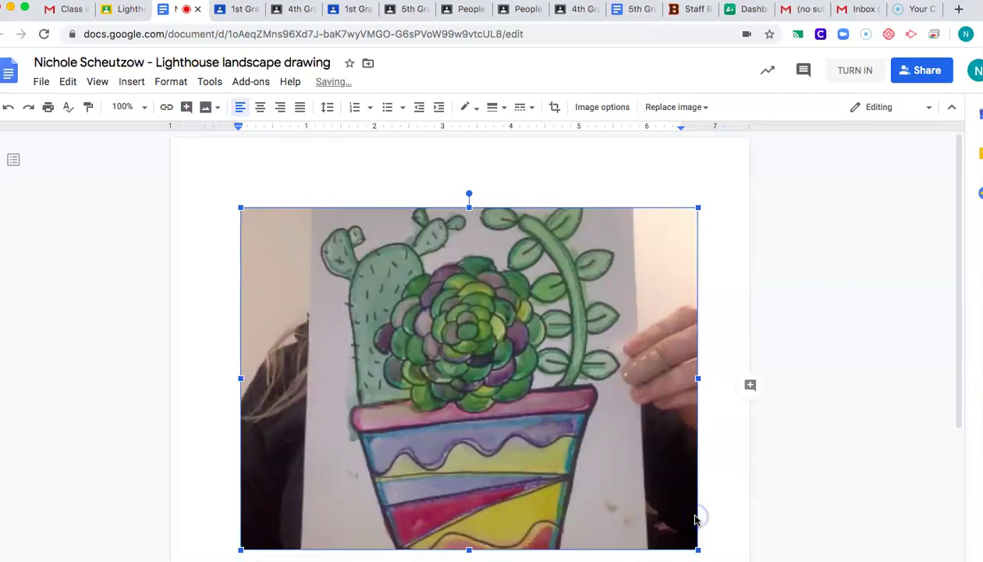
left_click_drag(240, 205, 231, 198)
scroll(291, 258, "down", 2)
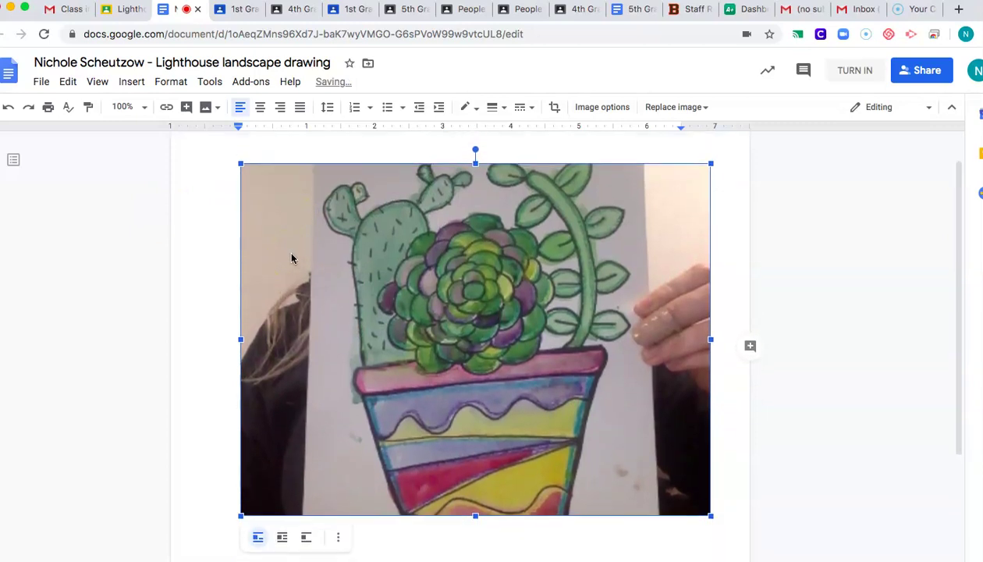
left_click(390, 264)
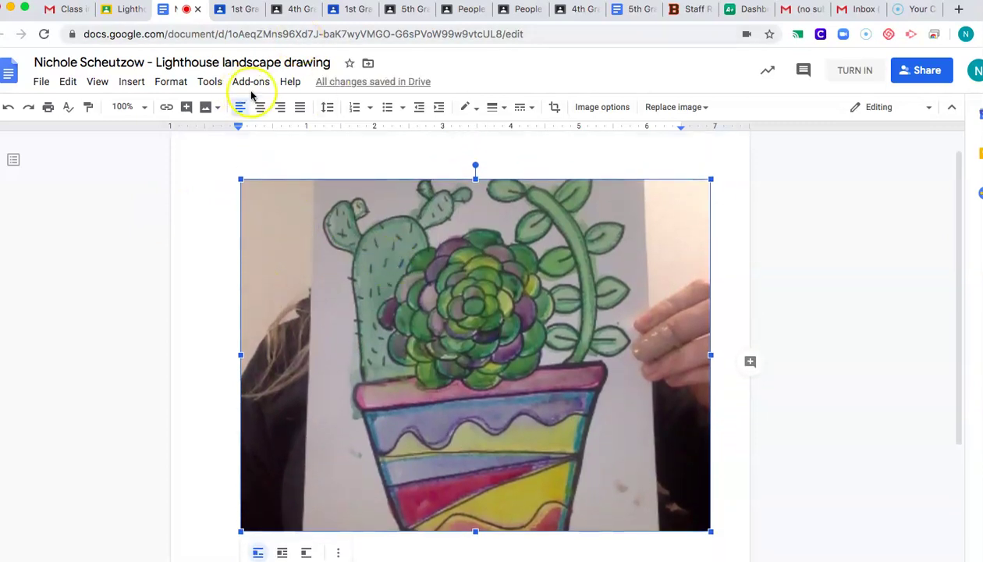
Crop the hand off the photo's right side and the dark strip off its left.
left_click(557, 114)
left_click_drag(705, 355, 636, 356)
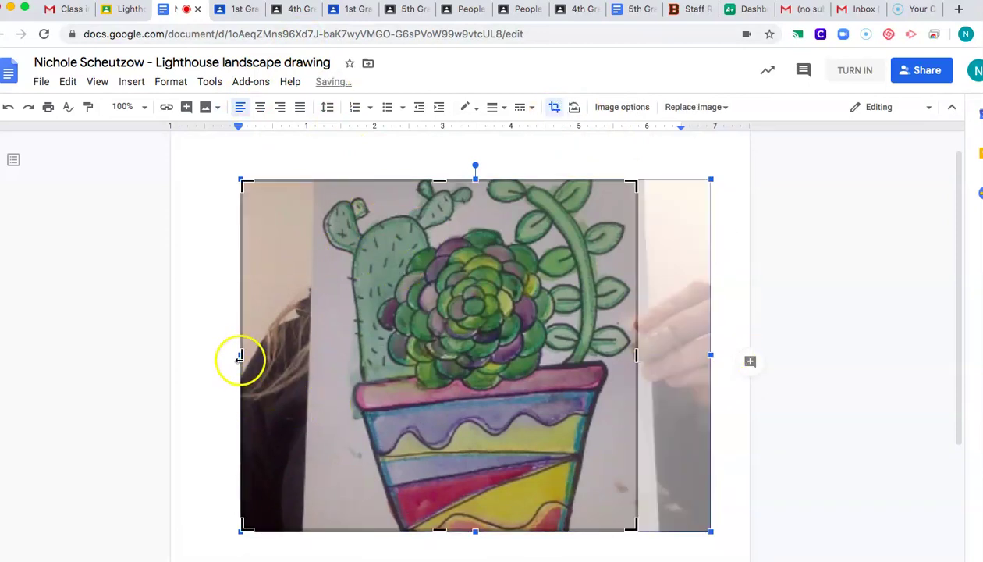
left_click_drag(241, 356, 314, 359)
key("Return")
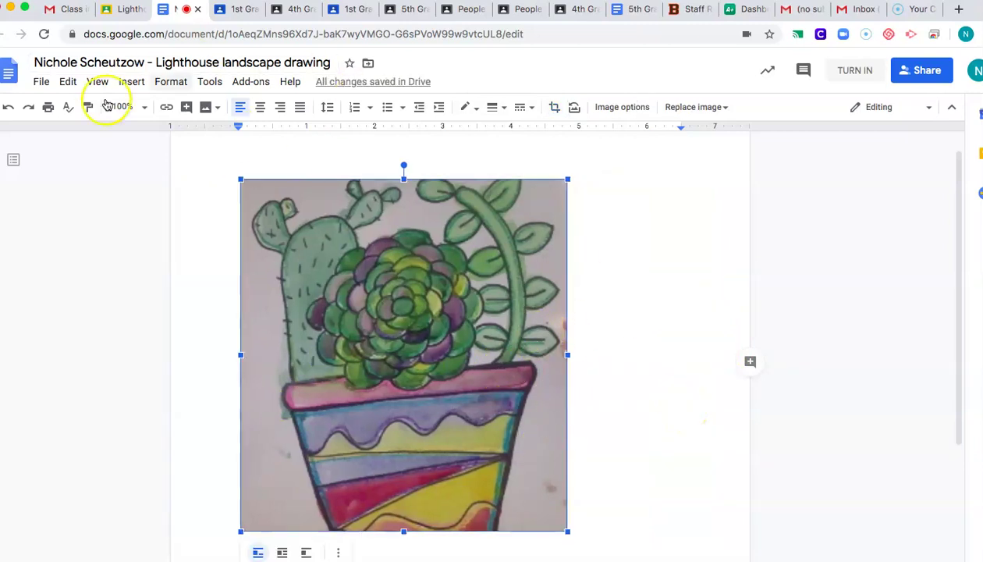
scroll(841, 191, "up", 1)
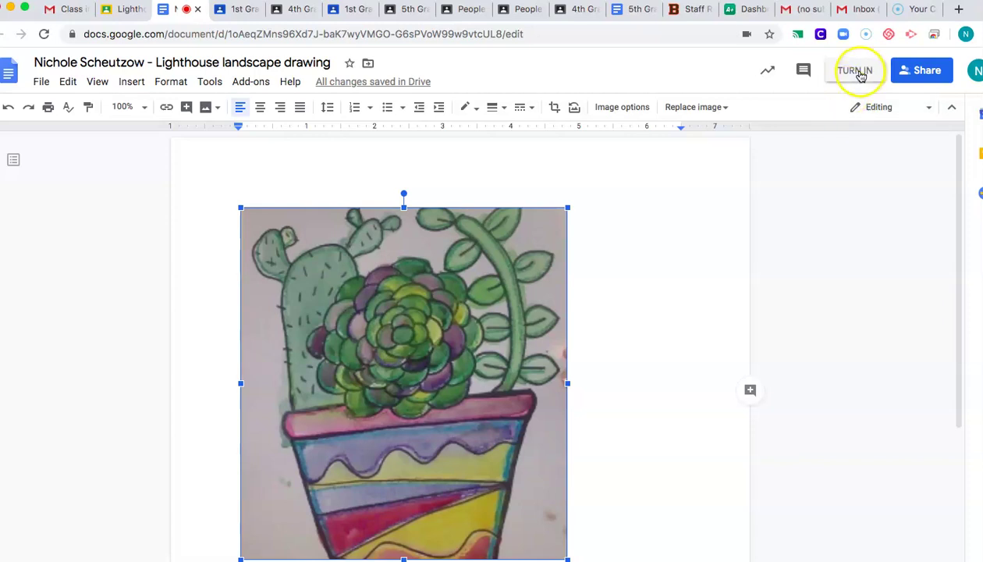
Turn in the doc, dismissing the reminder tip and confirming in the Turn in dialog.
left_click(858, 71)
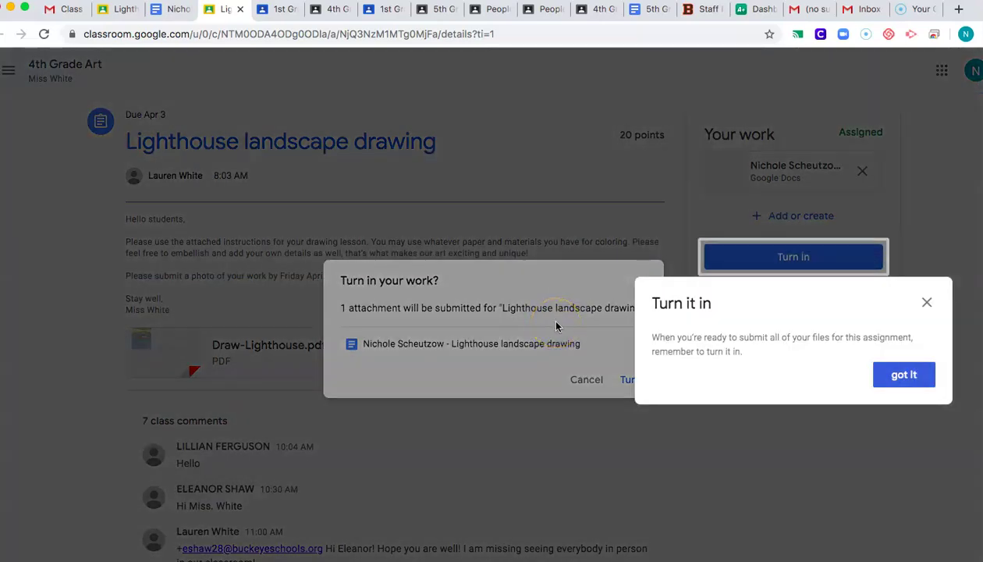
left_click(899, 377)
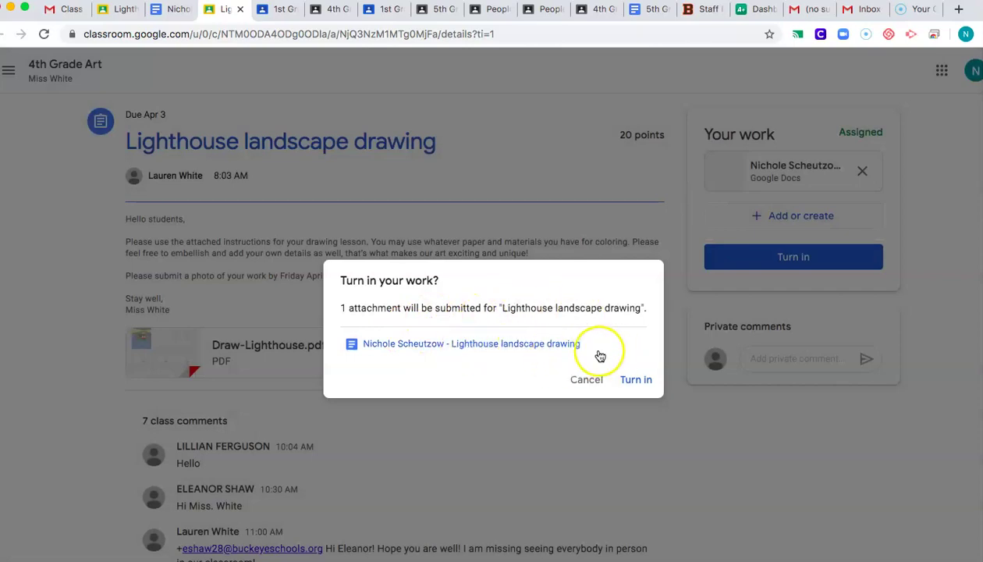
left_click(634, 381)
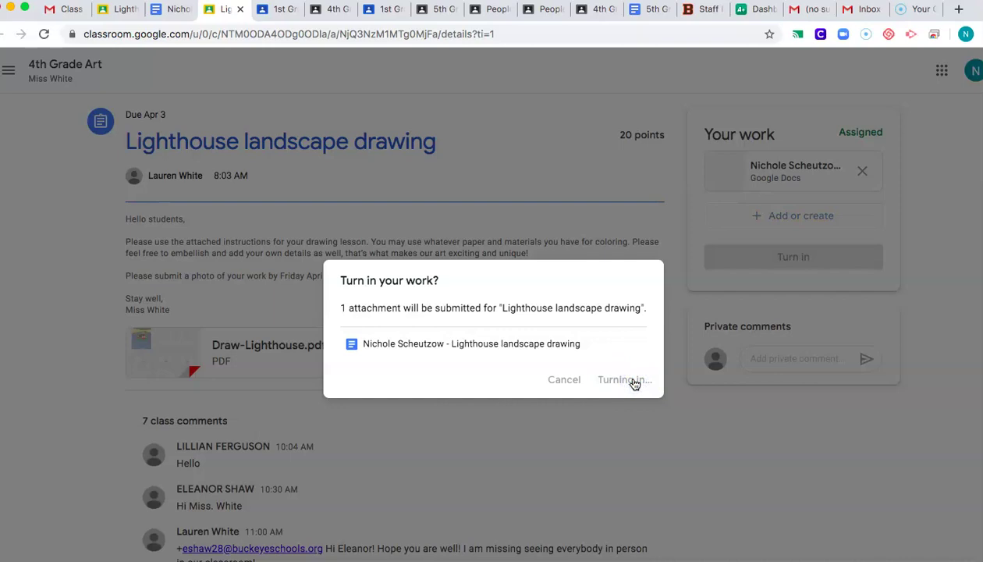
scroll(664, 310, "down", 1)
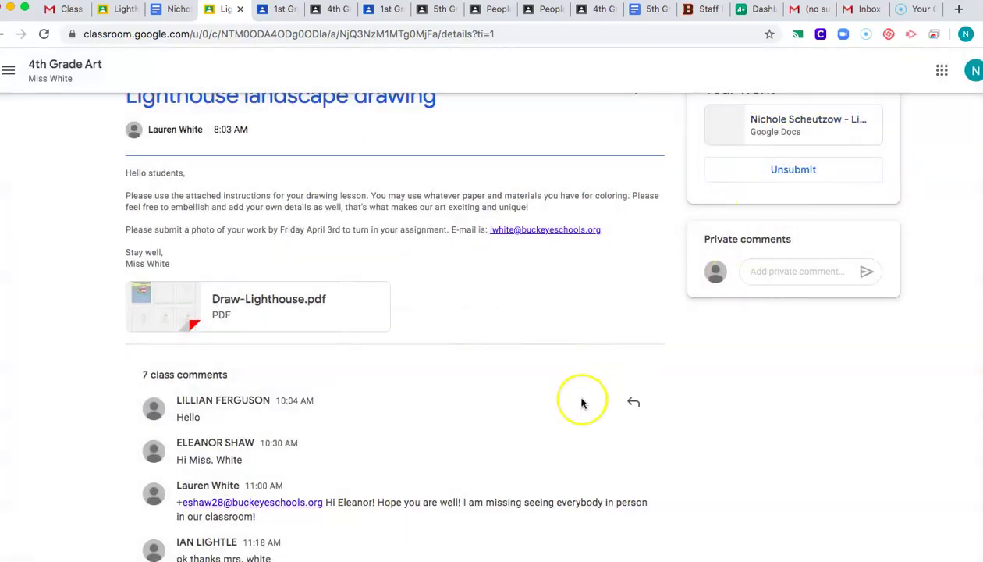
scroll(581, 403, "up", 1)
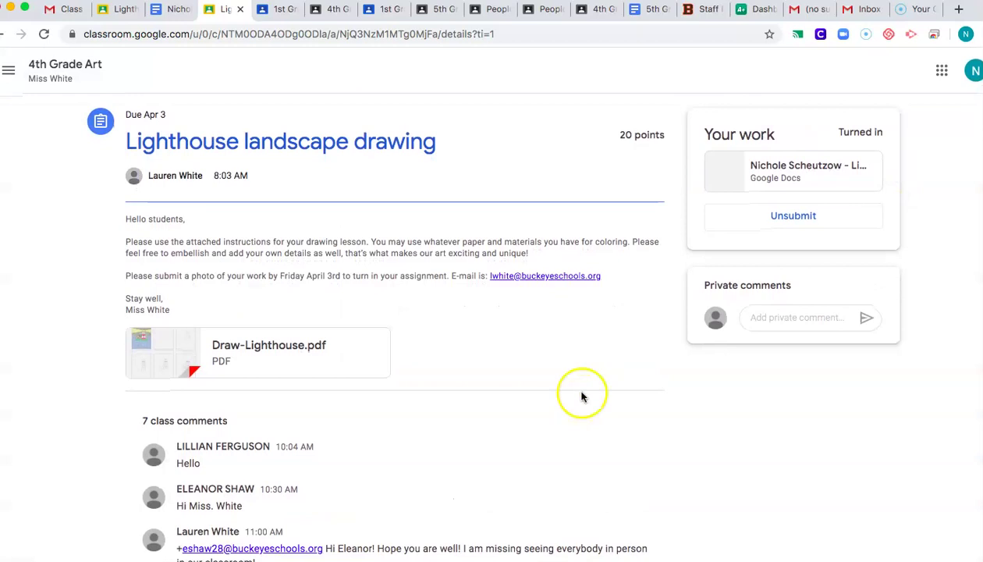
scroll(565, 431, "up", 1)
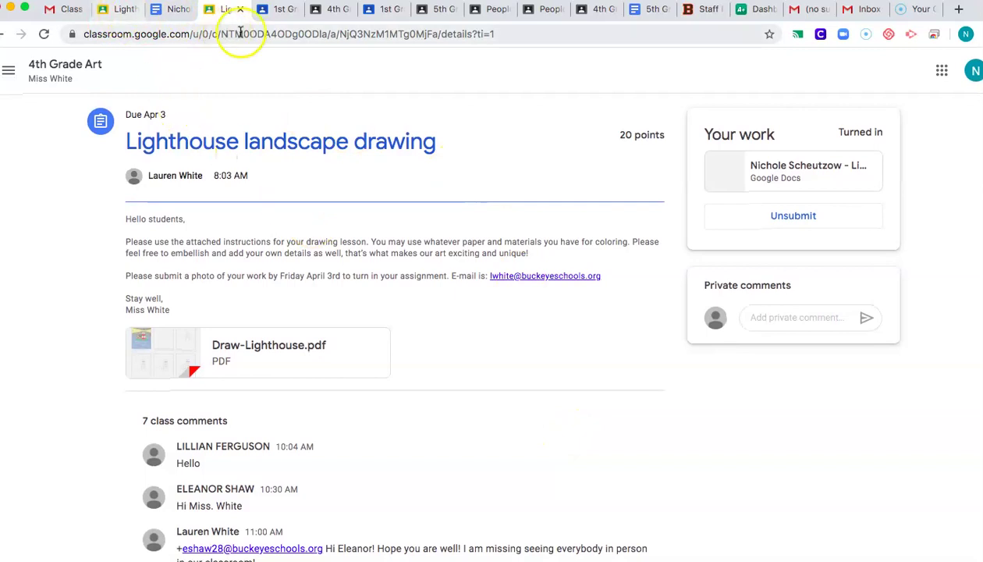
View the 4th Grade assignment's instructions, then the Sloth Drawing assignment's student work.
left_click(332, 13)
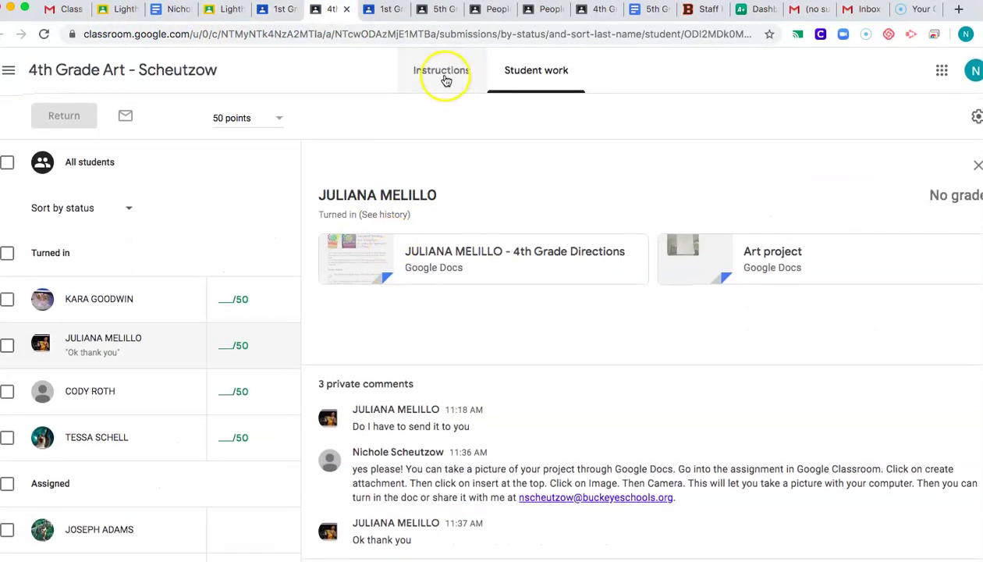
left_click(443, 77)
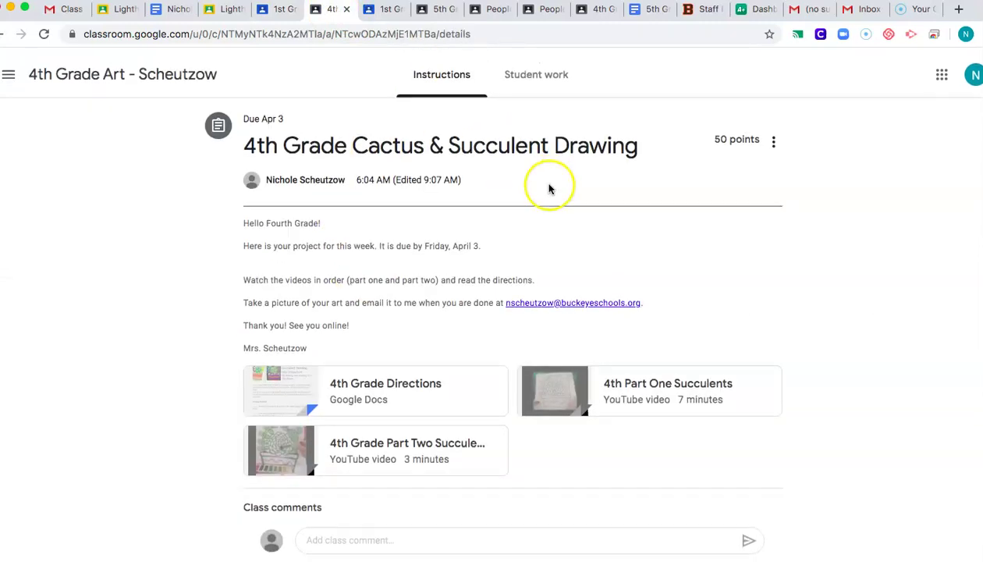
left_click(441, 11)
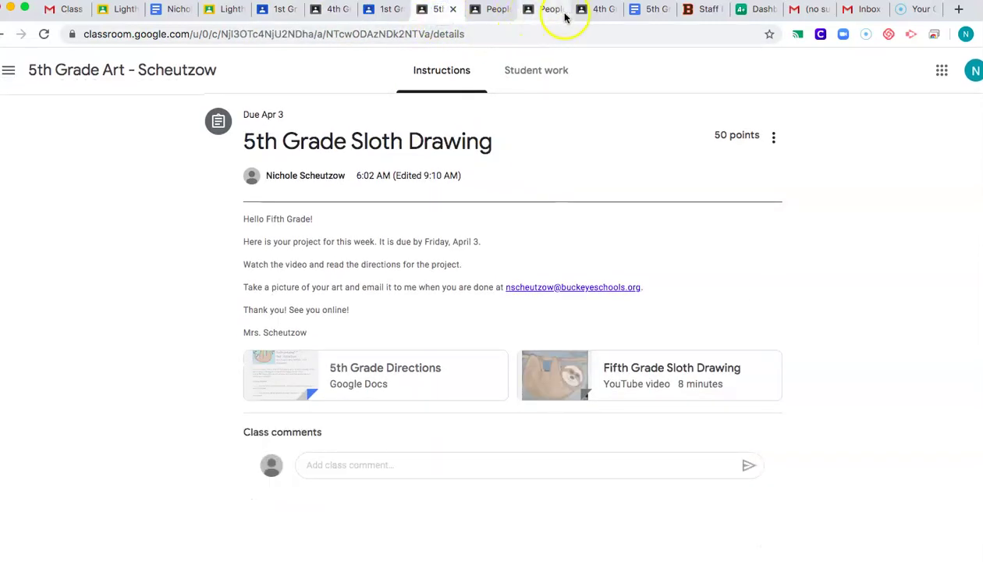
left_click(531, 76)
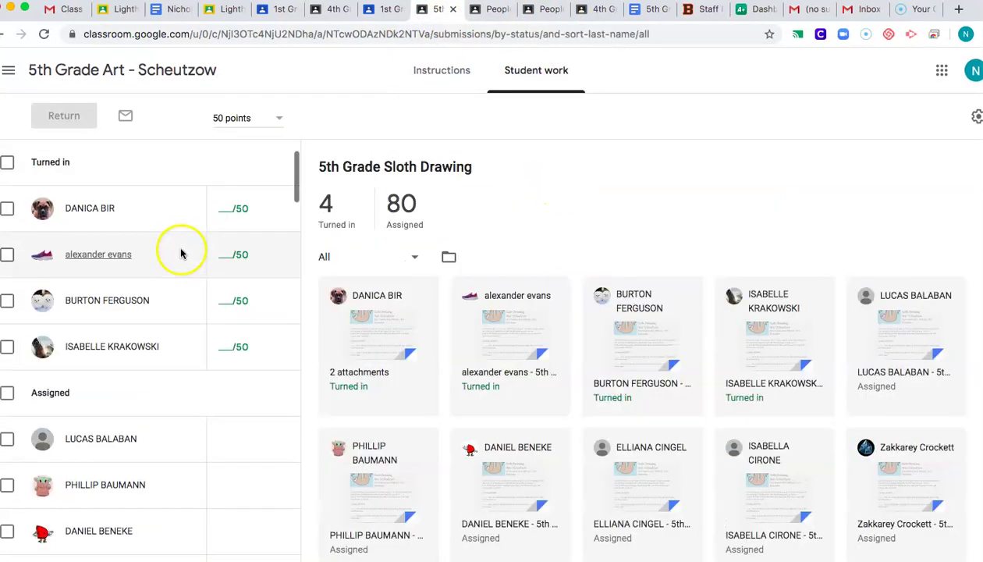
Open one student's sloth drawing submission, then switch to the 1st Grade Art stream.
left_click(92, 210)
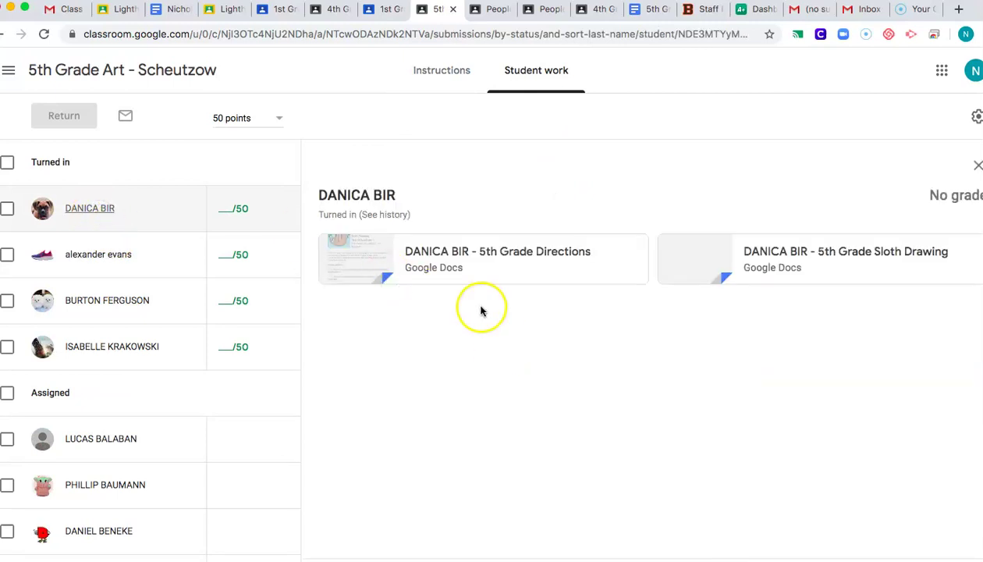
left_click(768, 250)
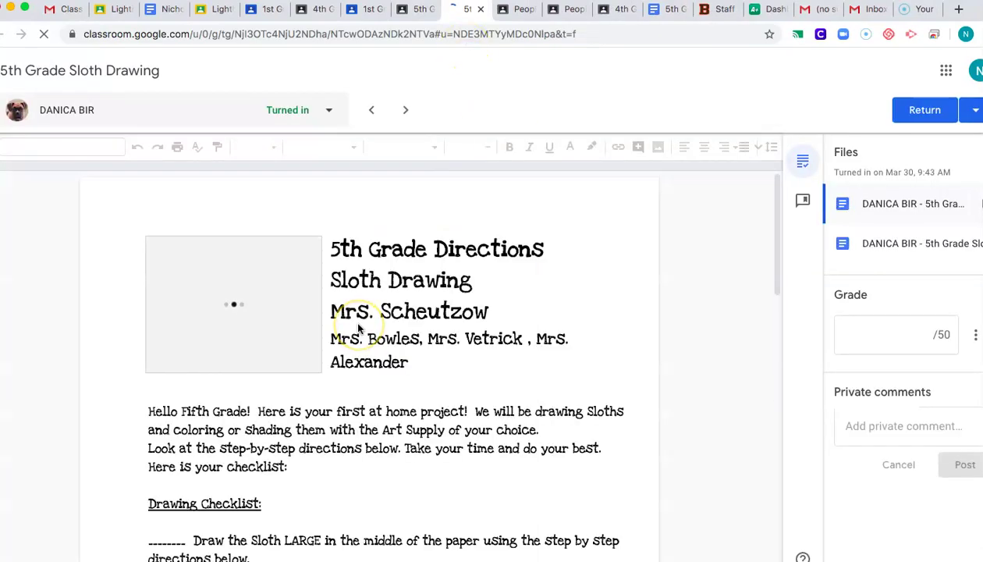
scroll(411, 298, "down", 15)
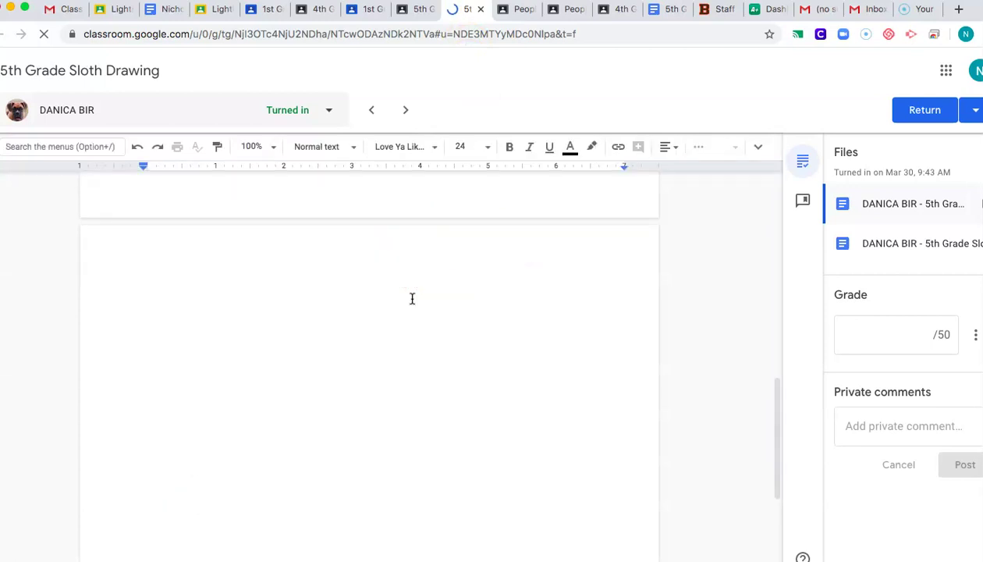
left_click(367, 8)
scroll(363, 288, "down", 1)
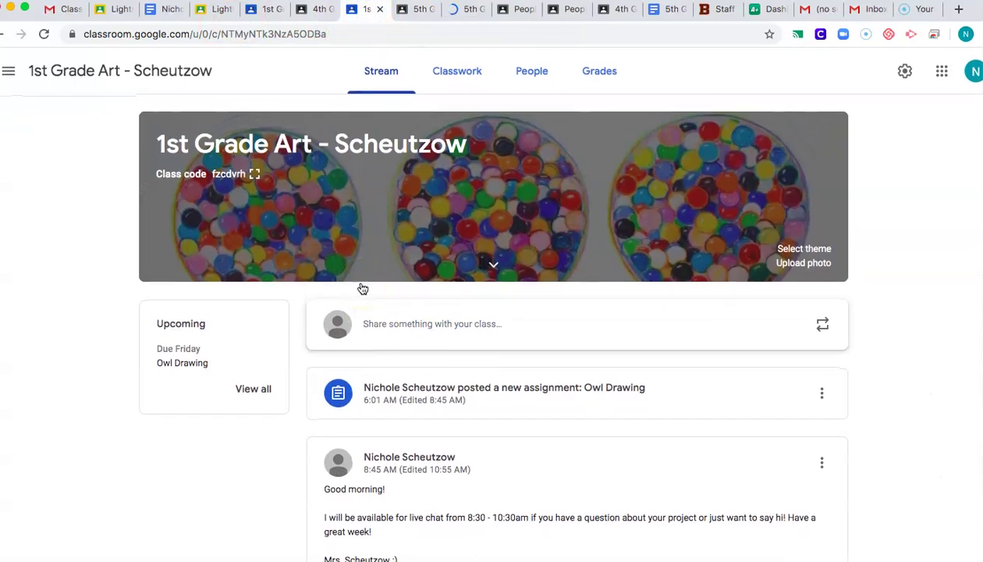
left_click(171, 8)
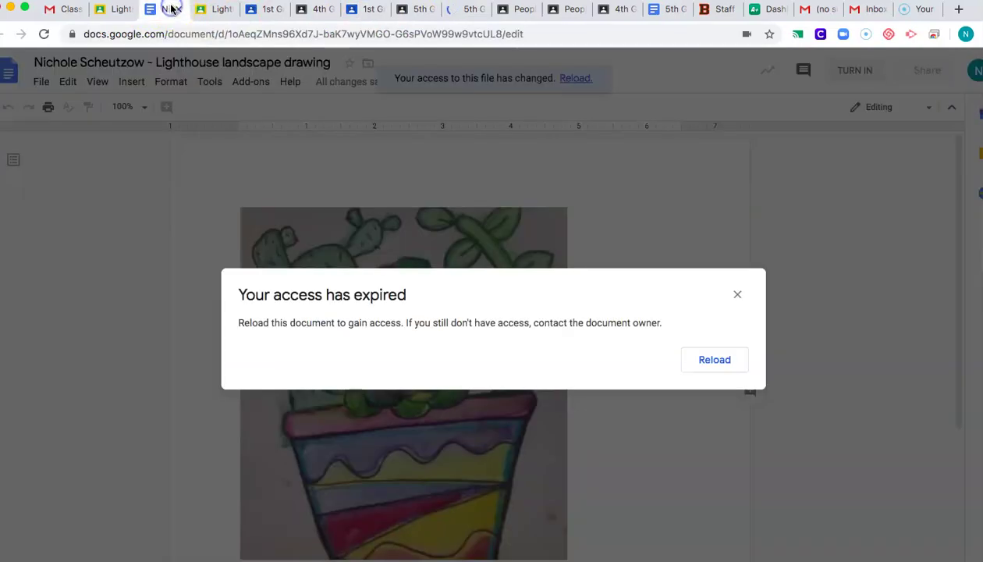
left_click(212, 11)
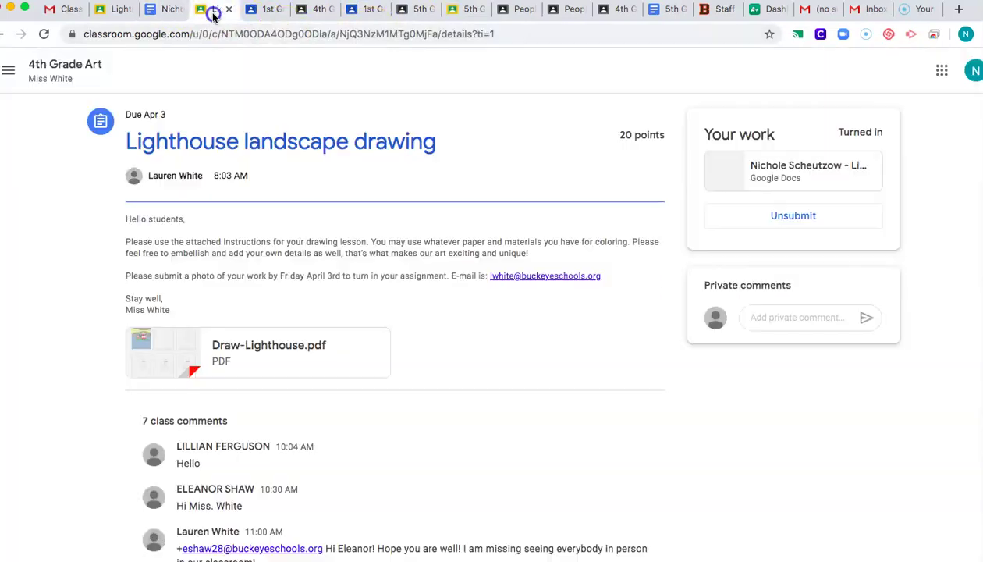
left_click(263, 10)
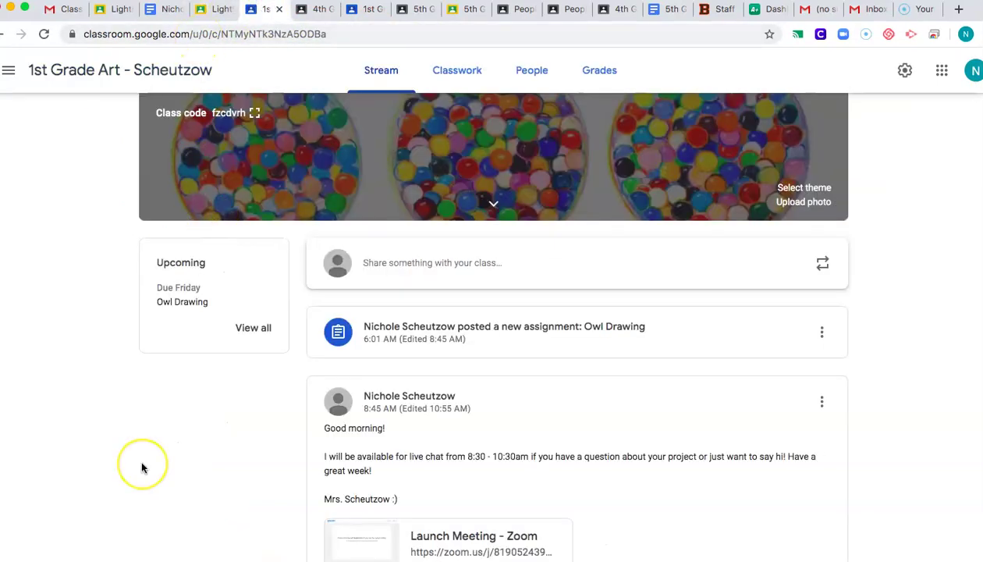
scroll(142, 469, "up", 1)
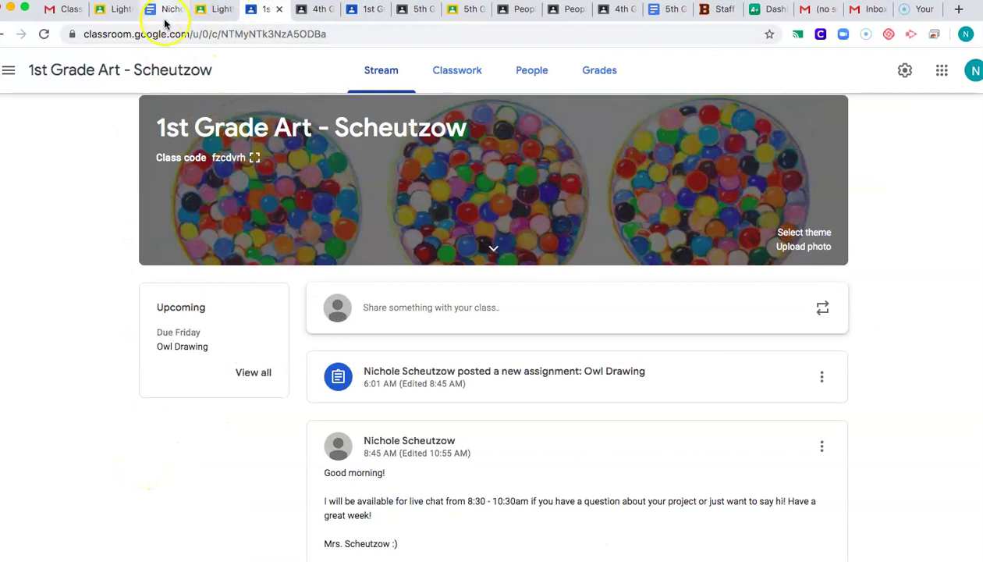